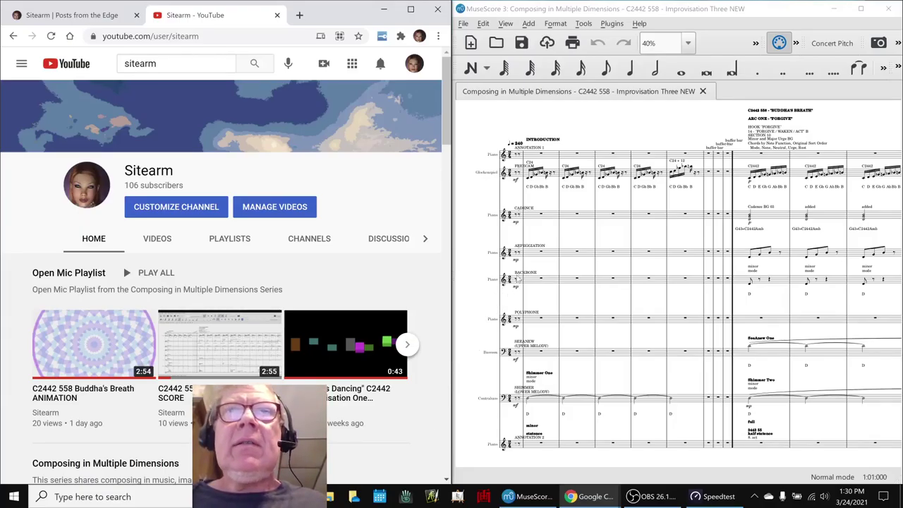
Play and stop the score's opening CADENCE bars, then start the Buddha's Breath SCORE video.
click(527, 218)
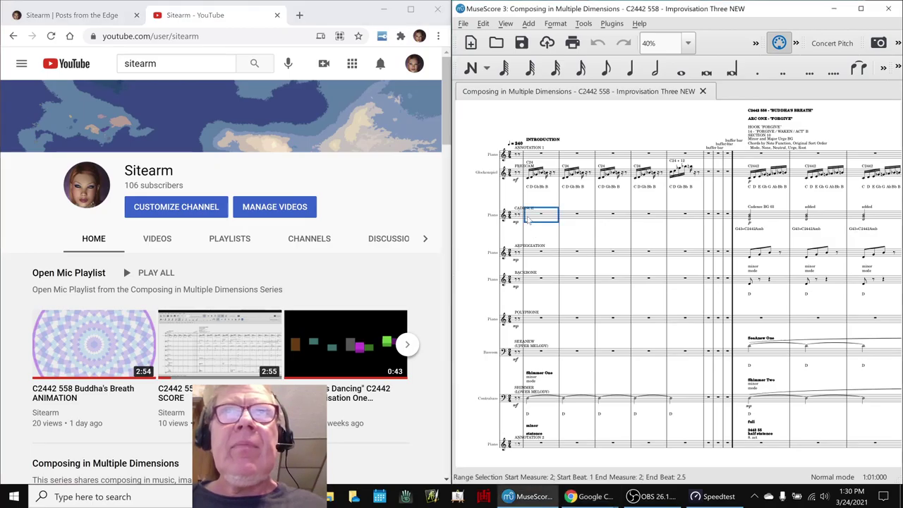
click(485, 237)
key(space)
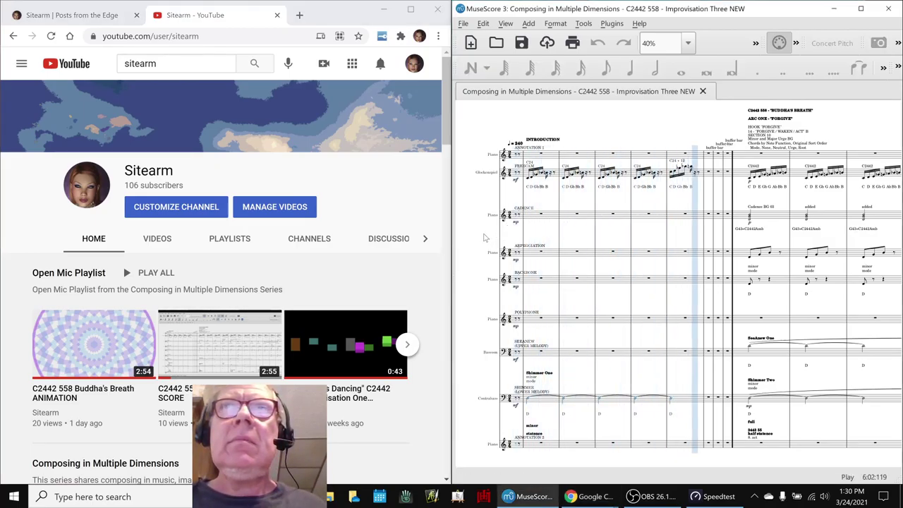
key(space)
click(243, 353)
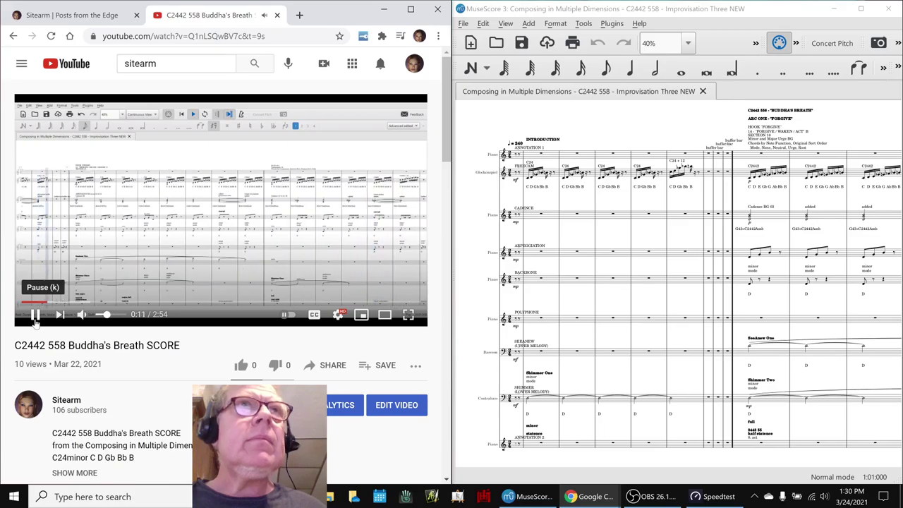
Preview and pause the Buddha's Breath SCORE and ANIMATION videos, returning to the channel page.
click(36, 320)
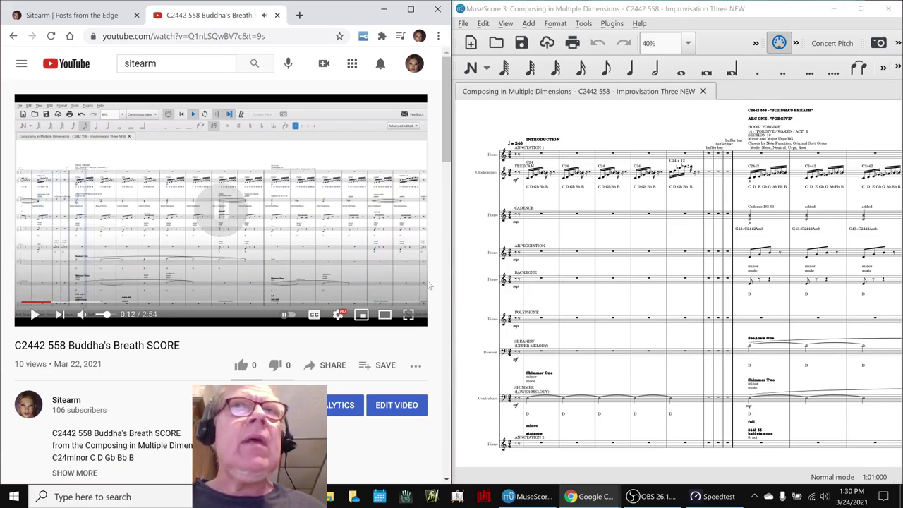
click(14, 37)
click(83, 346)
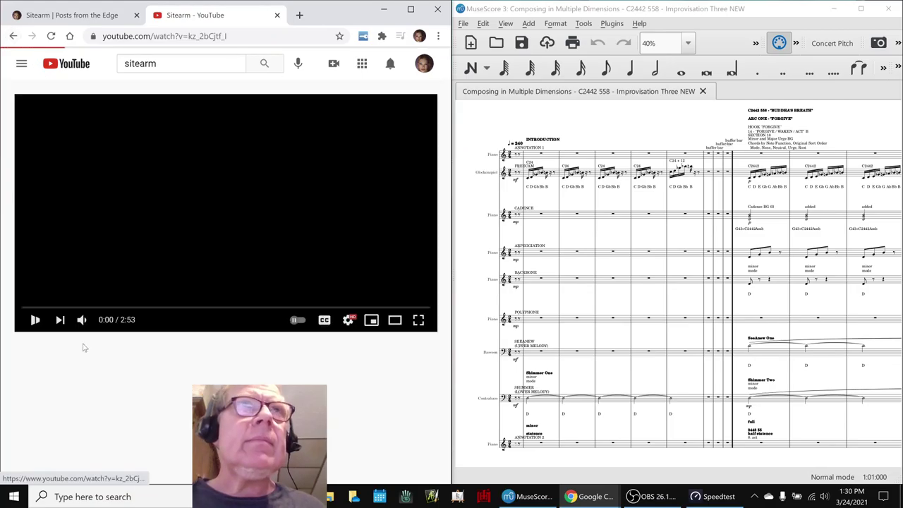
click(35, 313)
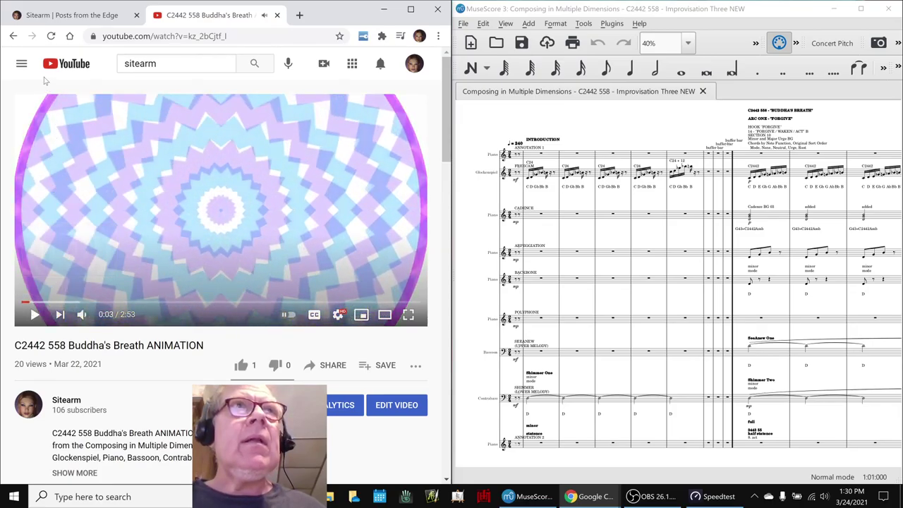
click(13, 35)
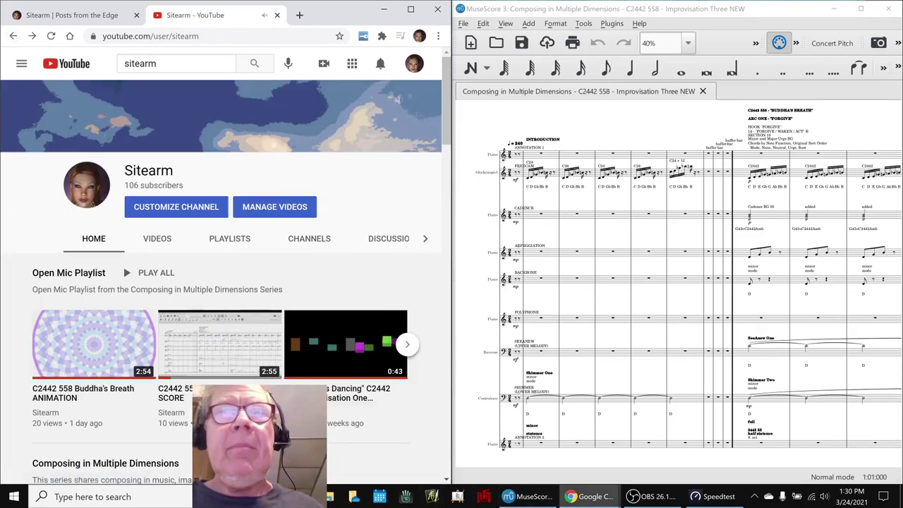
Check the live stream's title in OBS, then bring up the Napkin Diagram spreadsheet.
click(657, 499)
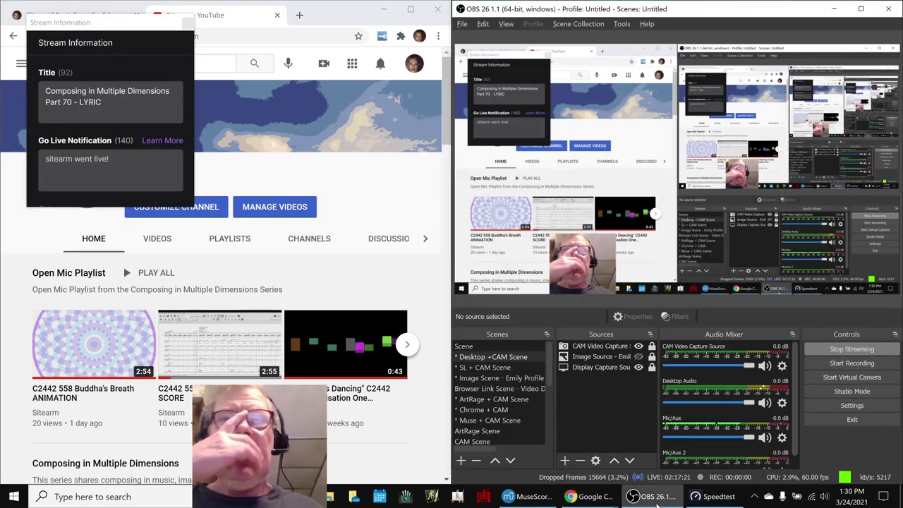
click(660, 497)
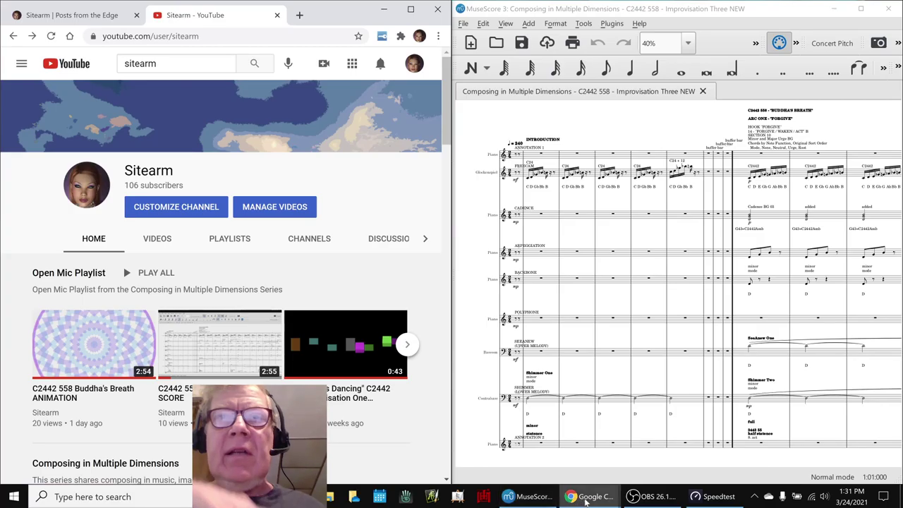
mouse_move(590, 497)
click(590, 463)
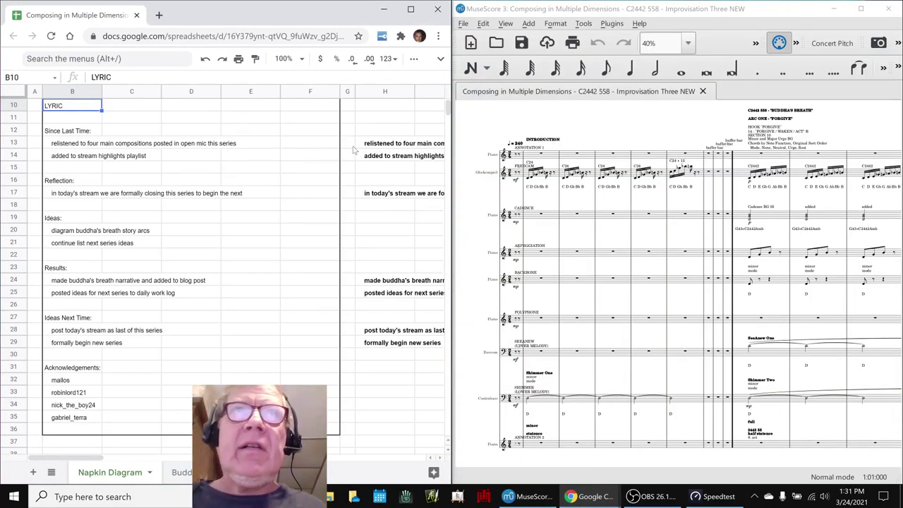
Read the relisten and stream-highlights summary lines in J13 and H14 without editing.
scroll(374, 147, right, 3)
click(375, 145)
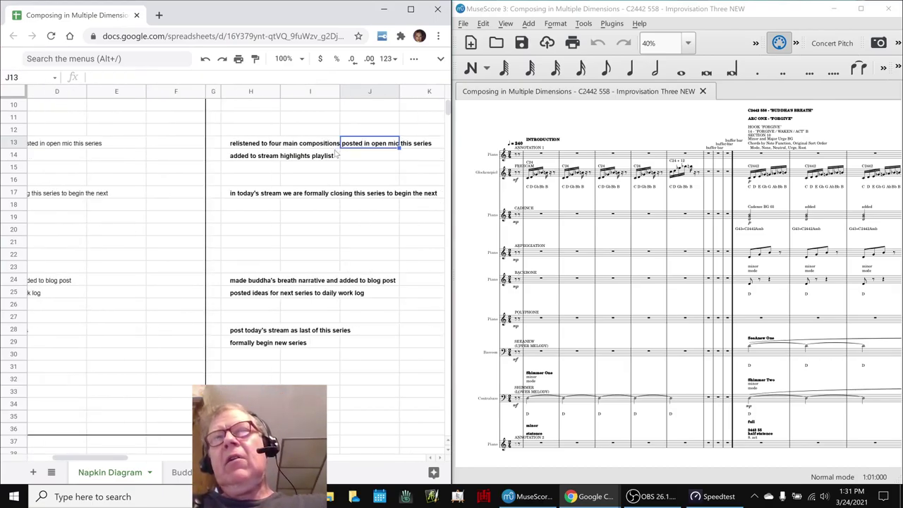
click(234, 160)
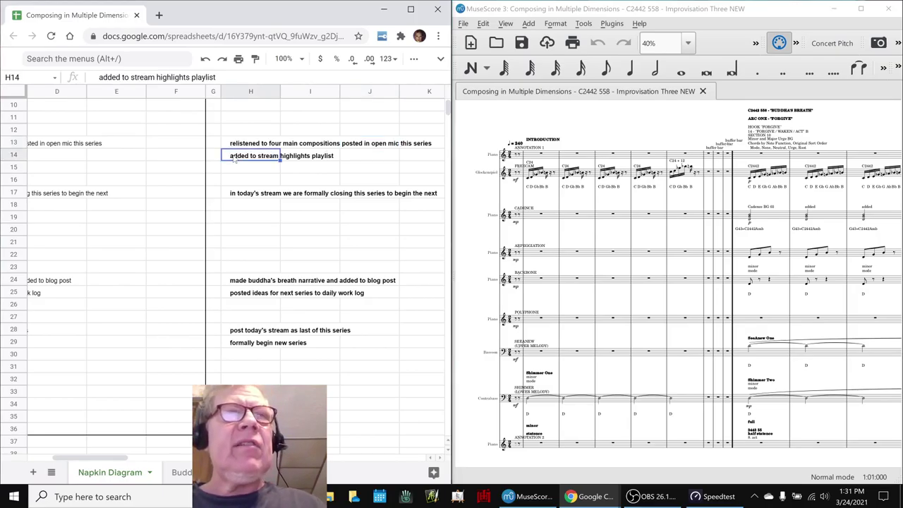
key(alt+Tab)
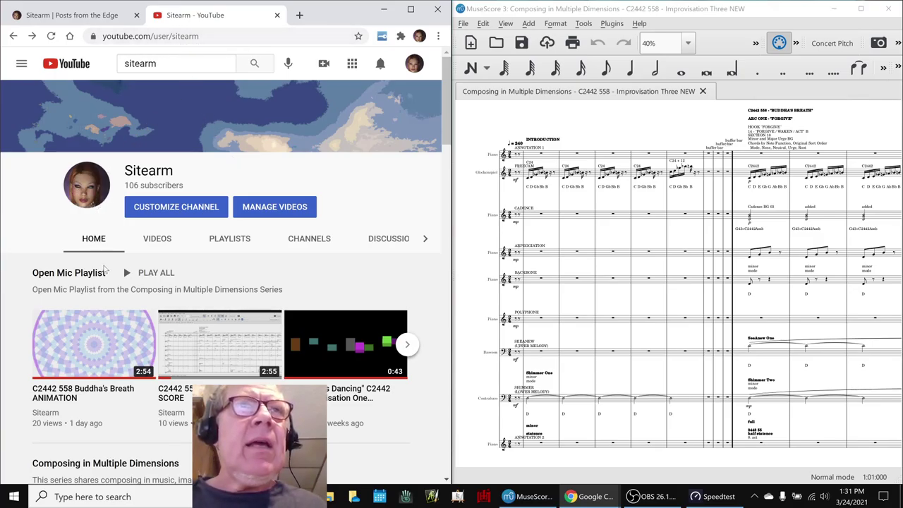
Browse the Composing in Multiple Dimensions playlist down to its newest videos, then leave it.
scroll(103, 269, down, 4)
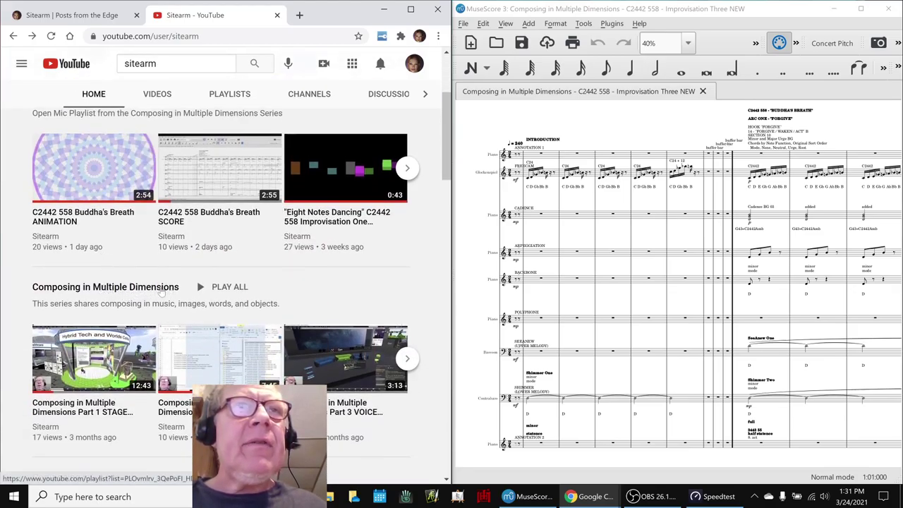
click(151, 292)
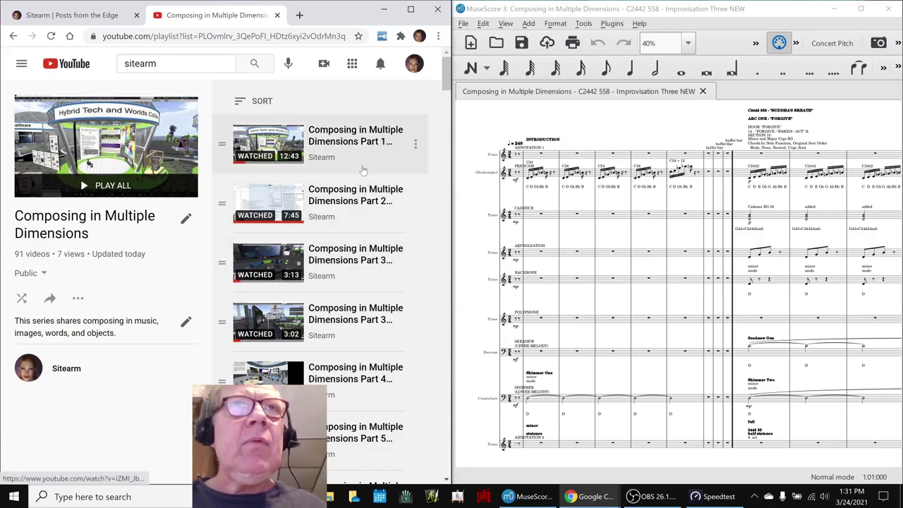
scroll(361, 172, down, 3)
scroll(361, 172, down, 5)
scroll(357, 198, down, 5)
scroll(353, 225, down, 4)
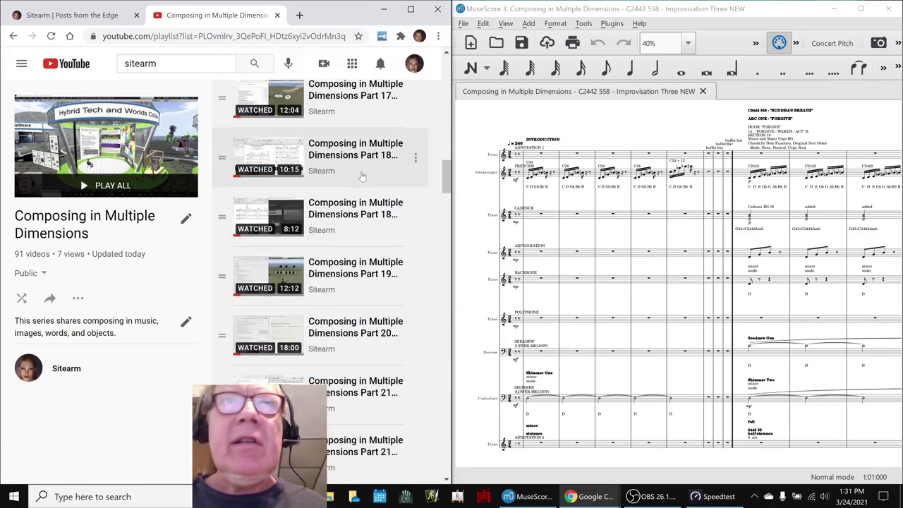
key(End)
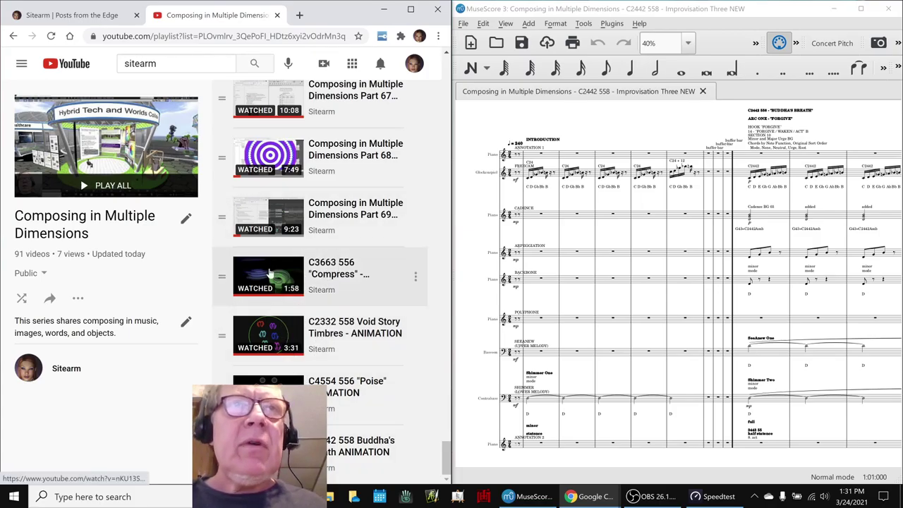
click(12, 38)
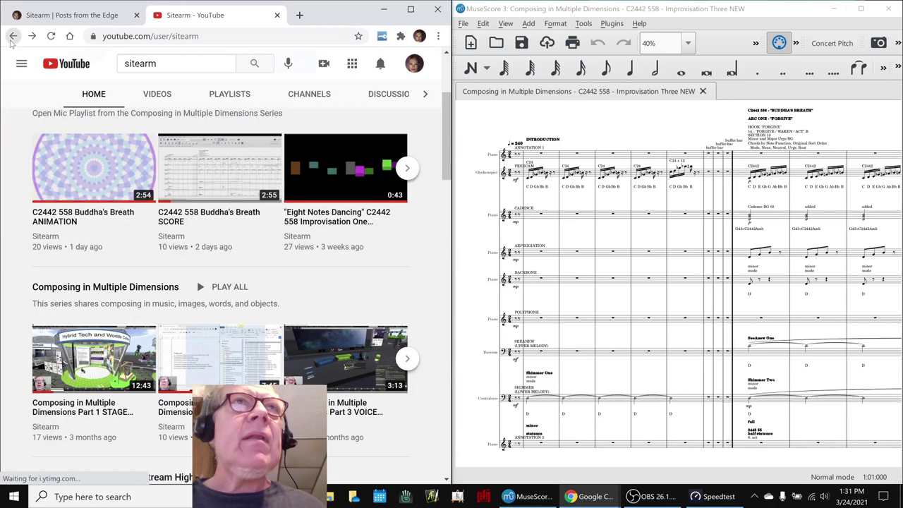
scroll(120, 251, up, 3)
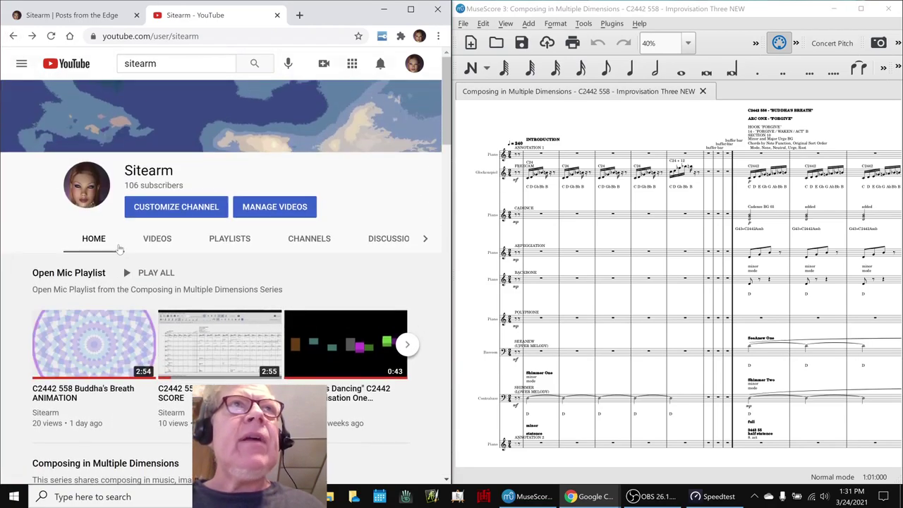
key(alt+Tab)
Review the series-closing line in H17 and Buddha's Breath line in H24, then show the Sitearm blog.
key(Down)
key(Down)
key(Down)
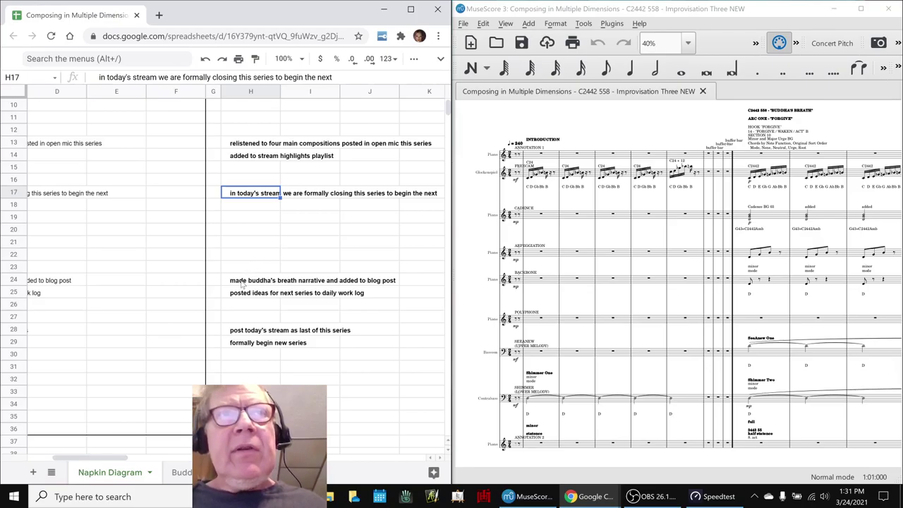
click(242, 282)
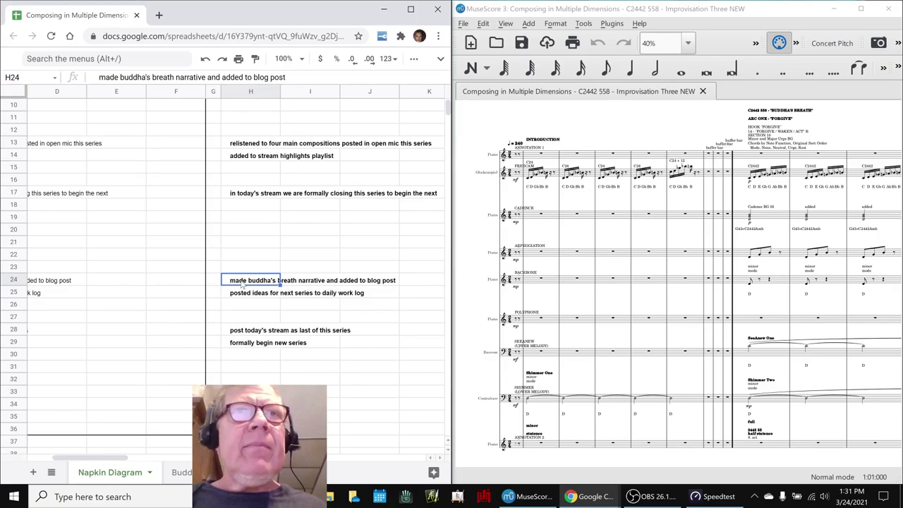
key(alt+Tab)
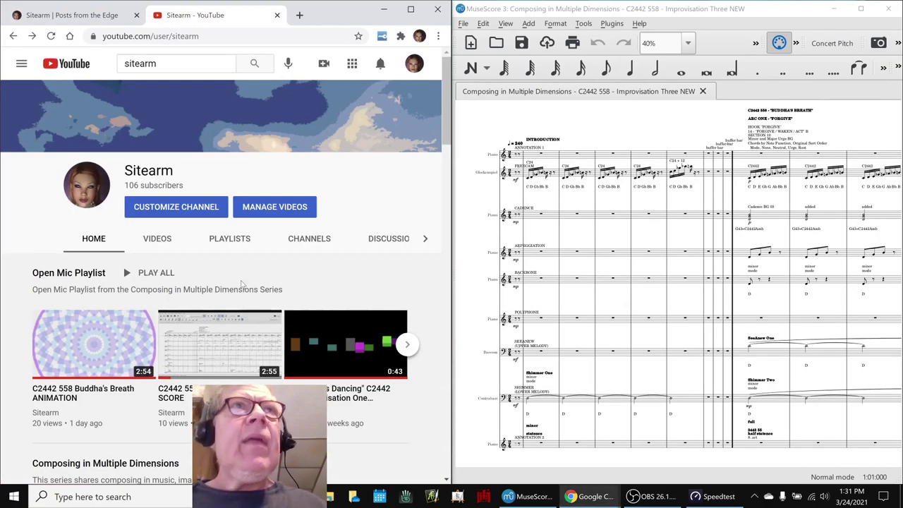
click(77, 17)
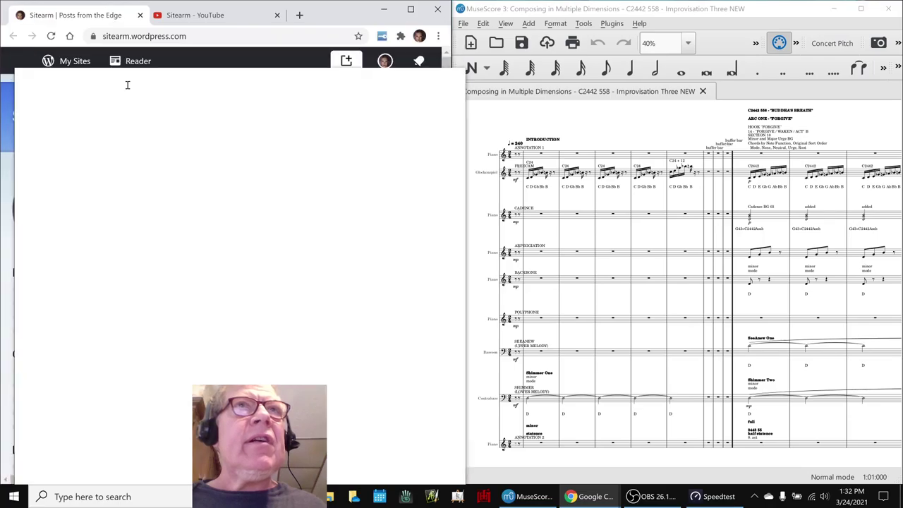
drag(107, 12, 127, 83)
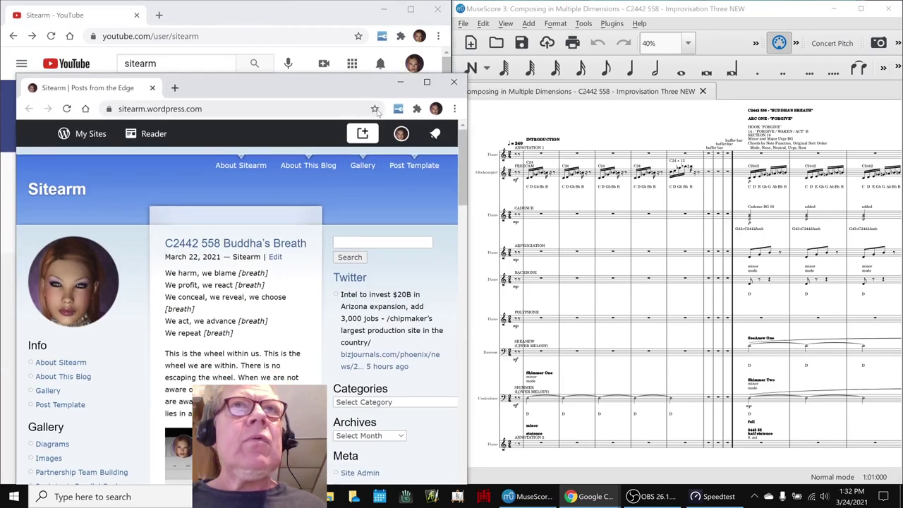
double_click(427, 85)
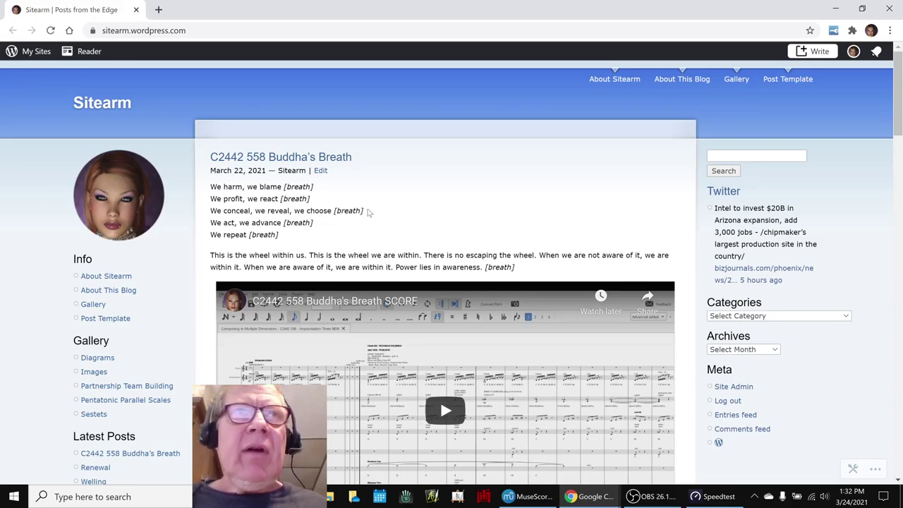
scroll(367, 212, down, 1)
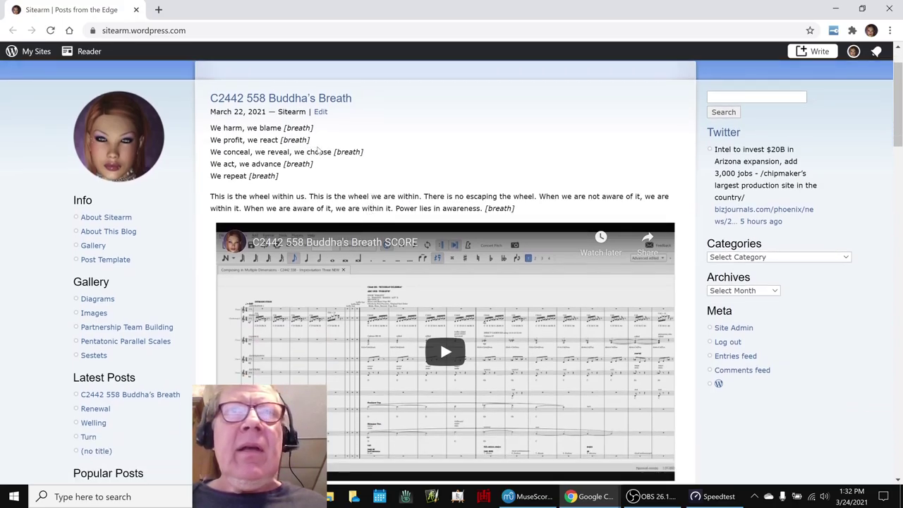
scroll(318, 150, down, 2)
scroll(316, 245, up, 1)
scroll(316, 245, up, 2)
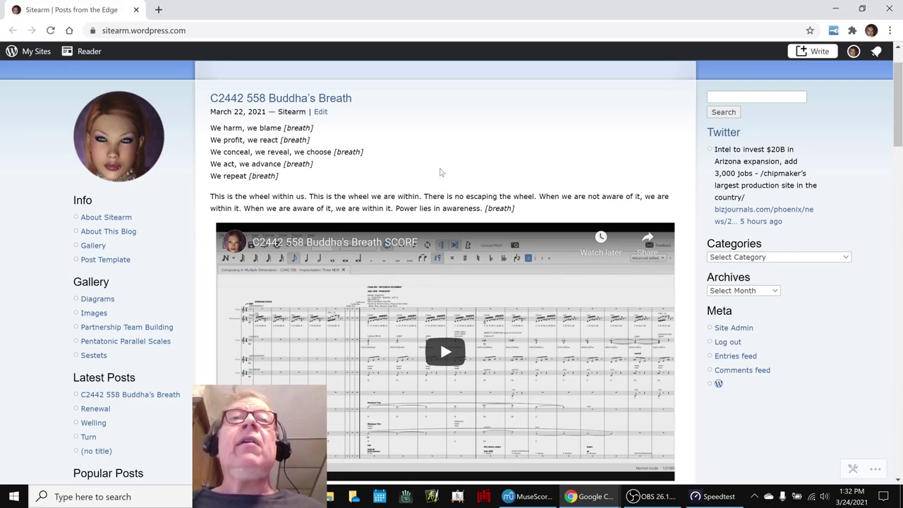
scroll(439, 171, down, 3)
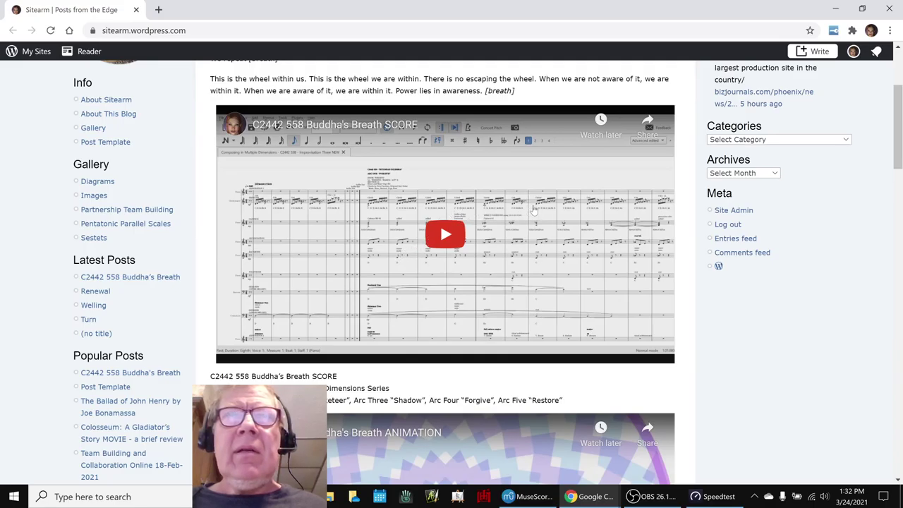
scroll(534, 208, down, 3)
scroll(382, 322, down, 3)
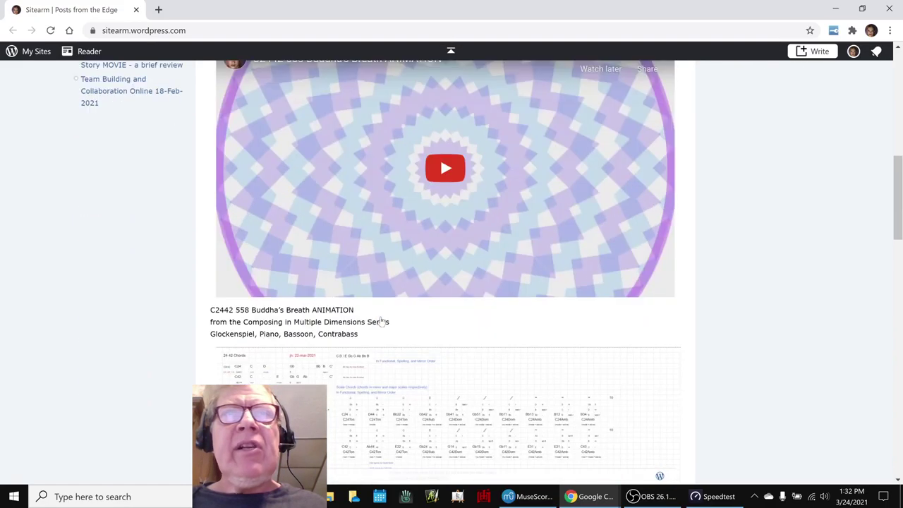
scroll(381, 322, down, 1)
scroll(390, 298, down, 2)
scroll(332, 348, down, 3)
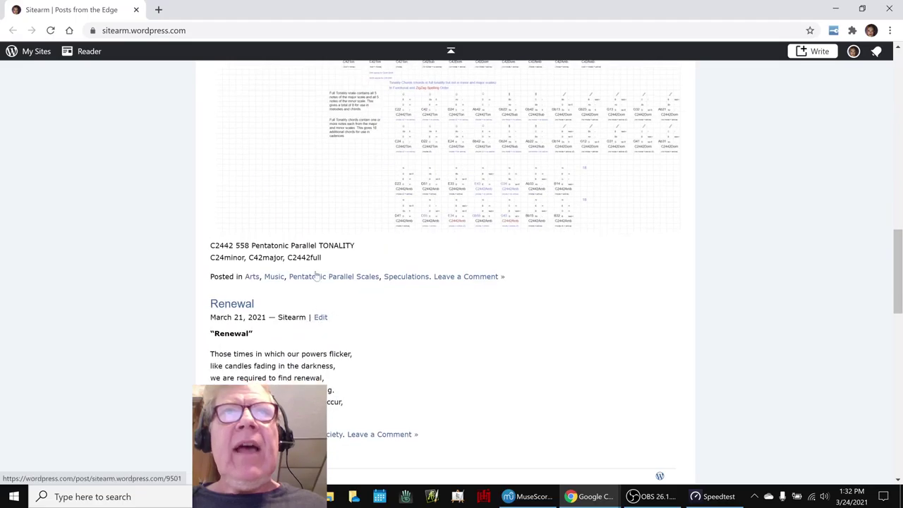
scroll(374, 205, up, 2)
scroll(399, 211, down, 1)
scroll(399, 212, up, 5)
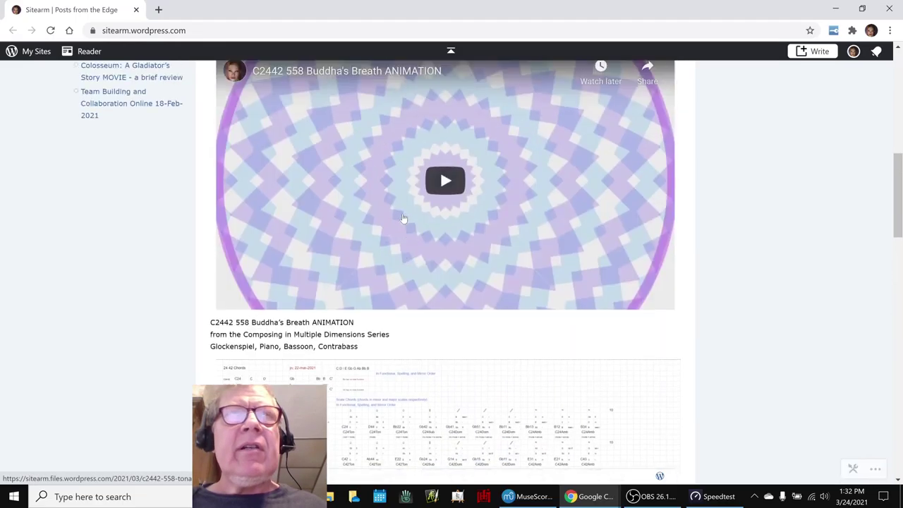
scroll(398, 213, up, 5)
scroll(397, 218, up, 5)
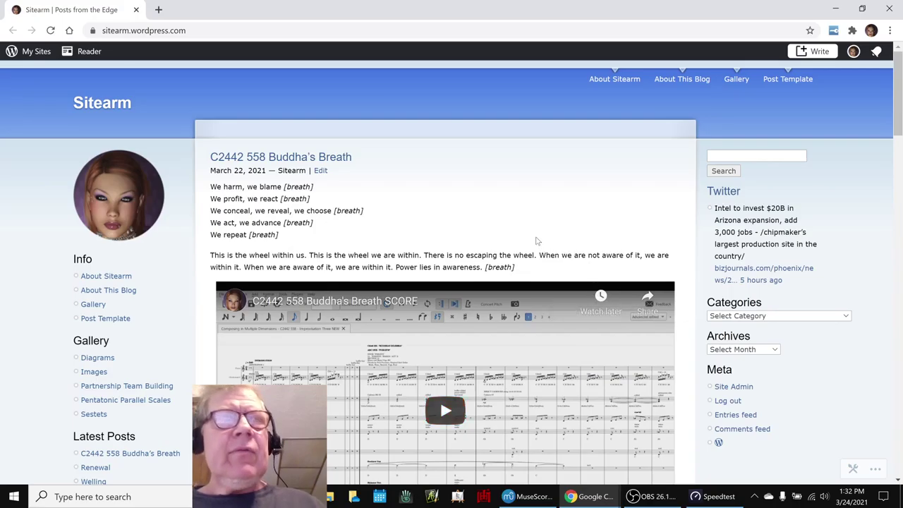
Review the work-log result in H25, then bring up the Log work-methods document.
key(alt+Tab)
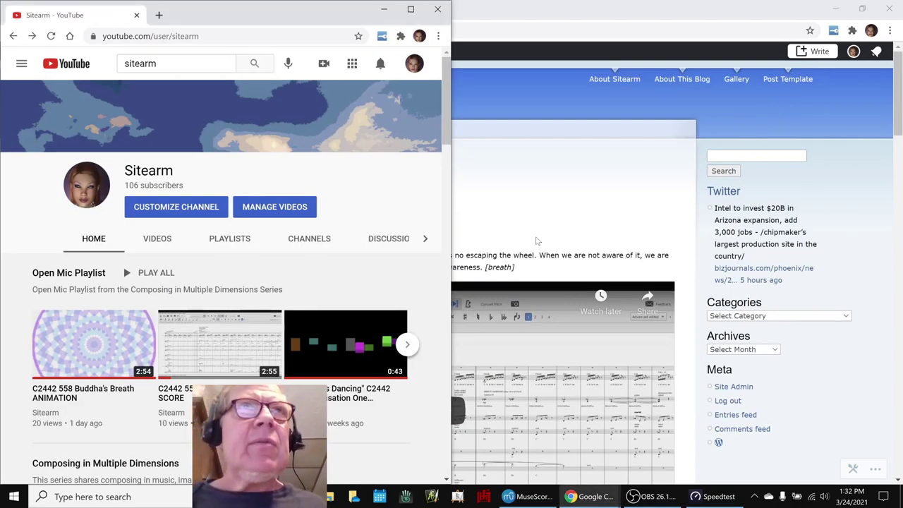
key(alt+Tab)
key(alt+Tab)
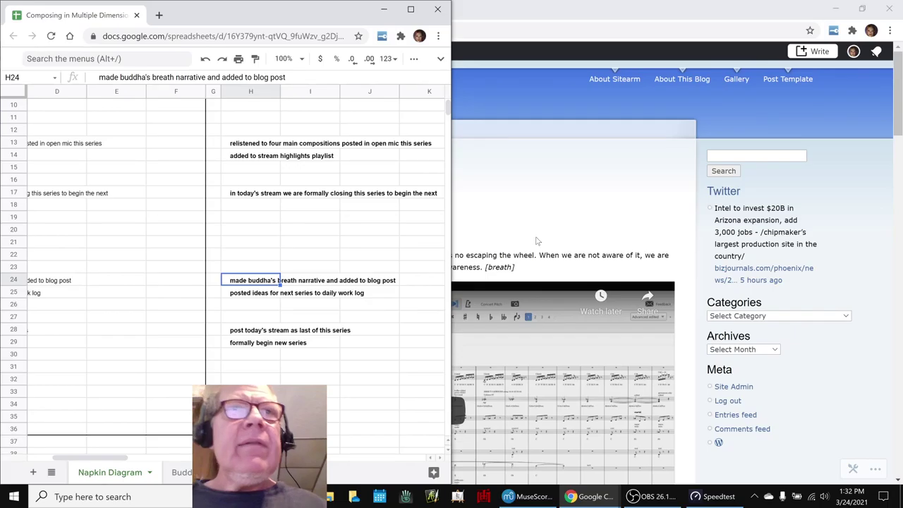
click(245, 295)
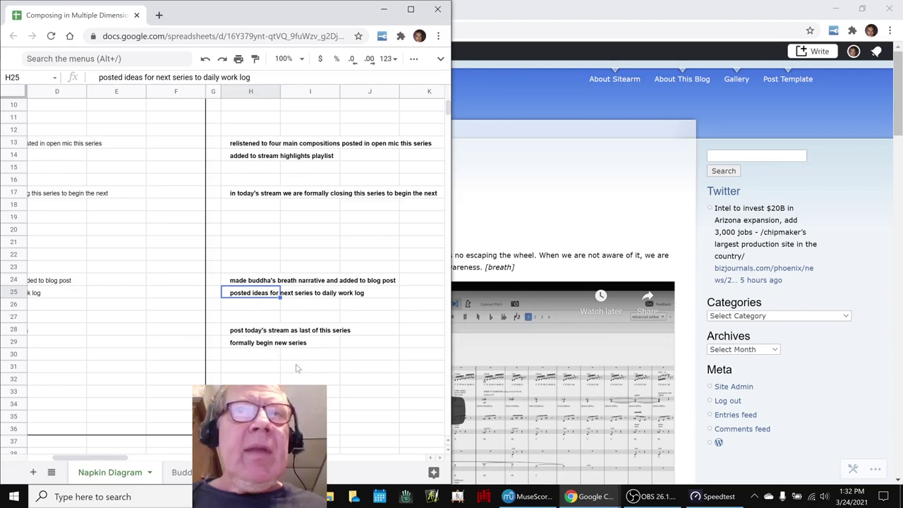
click(580, 498)
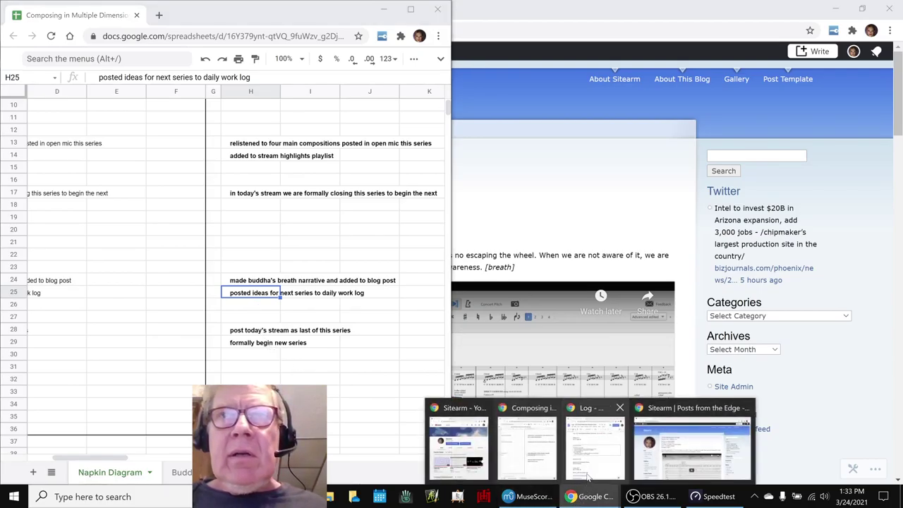
click(587, 478)
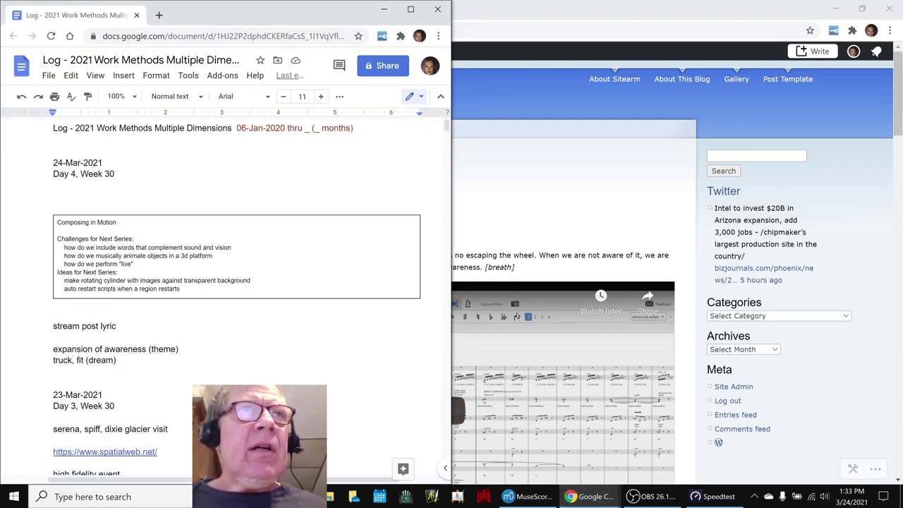
Append 'for values of live' to the perform "live" challenge in the Composing in Motion box.
drag(117, 222, 61, 222)
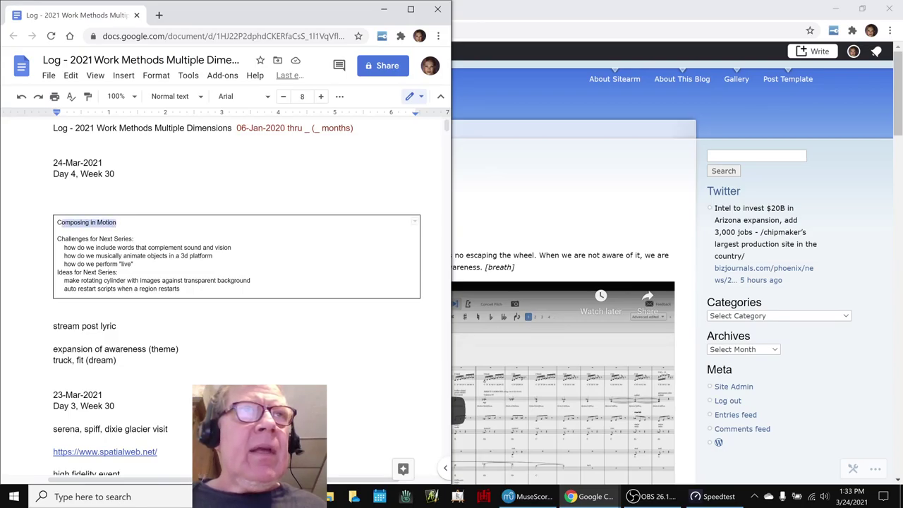
click(65, 248)
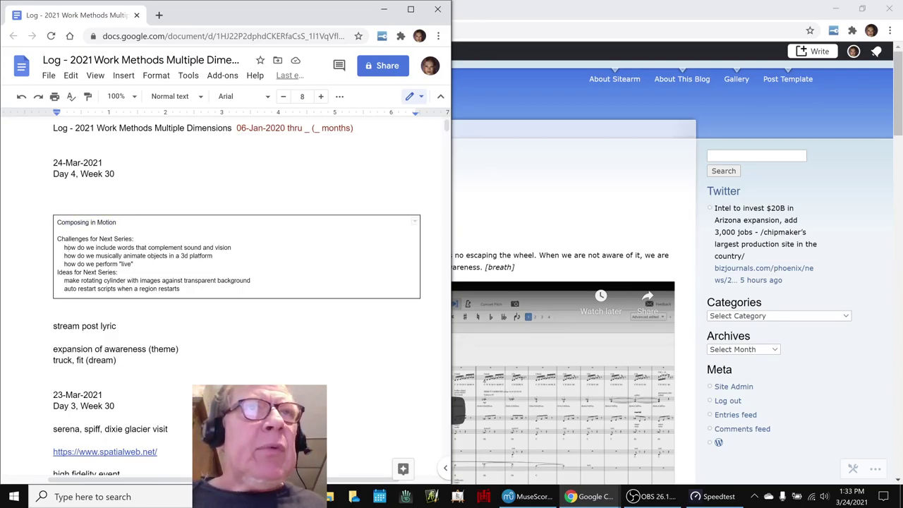
key(End)
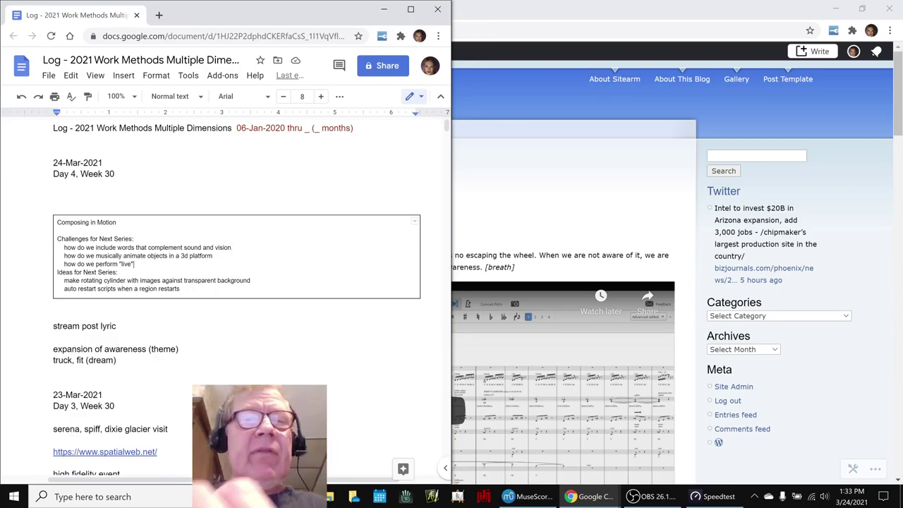
text( for values)
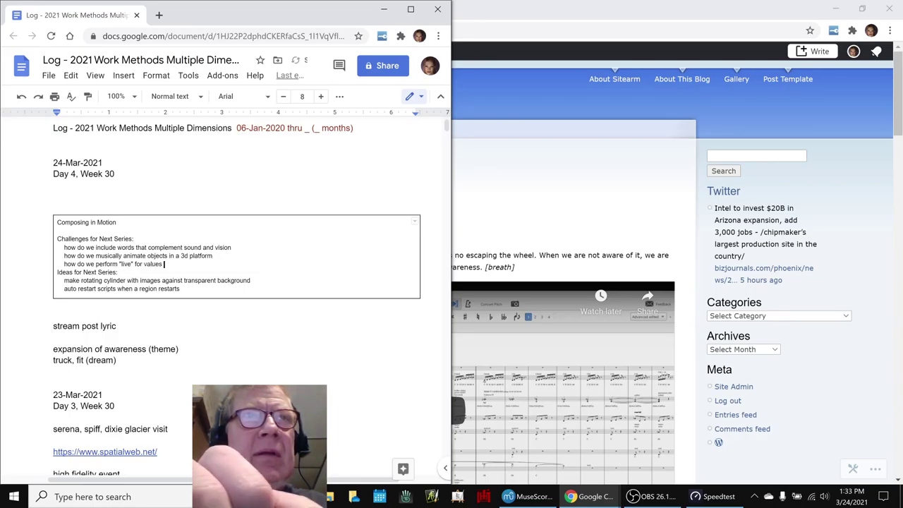
text( of live)
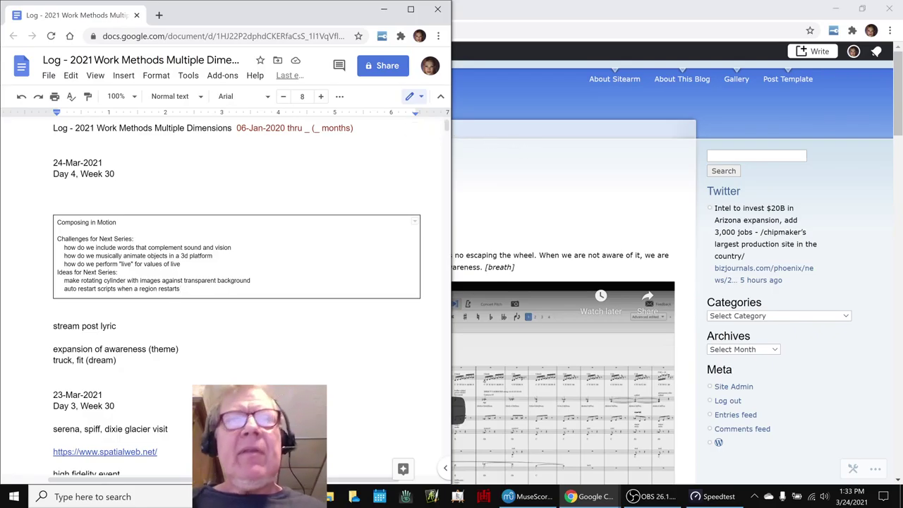
Switch from the work log back to the napkin diagram spreadsheet window.
click(580, 498)
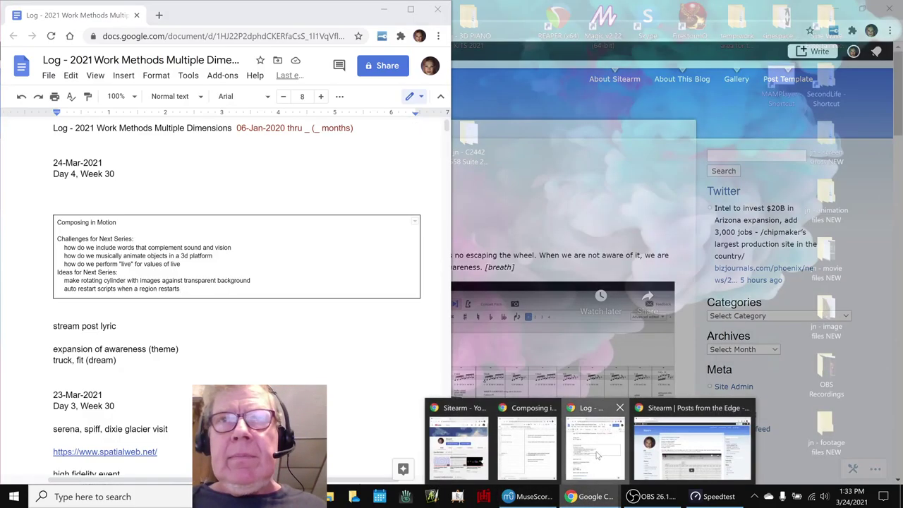
click(595, 464)
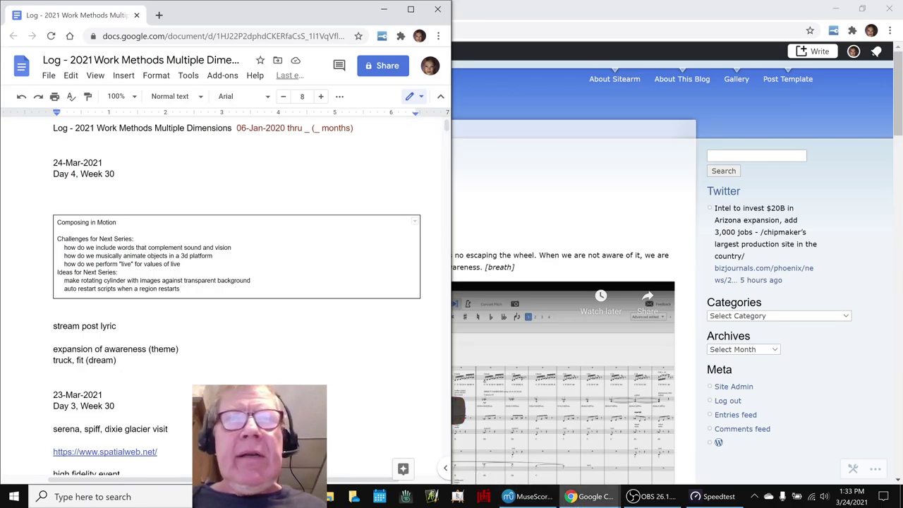
click(586, 497)
click(552, 479)
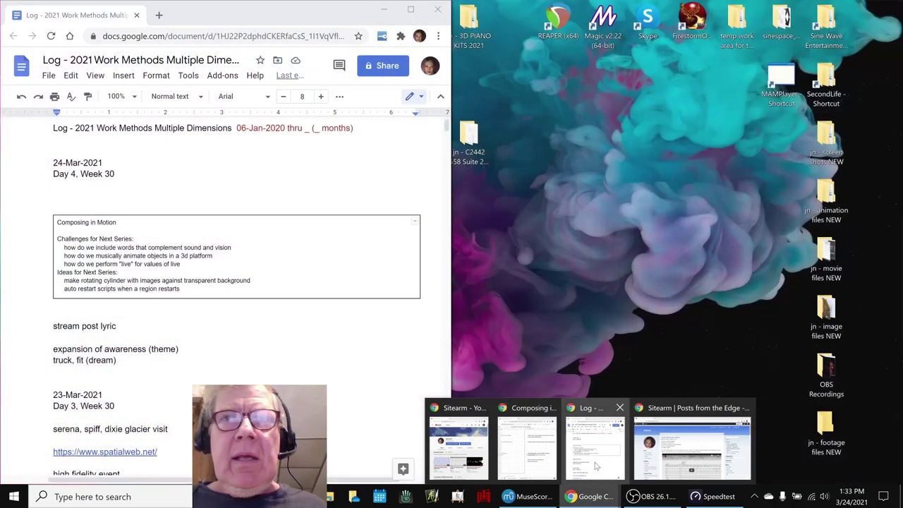
click(526, 448)
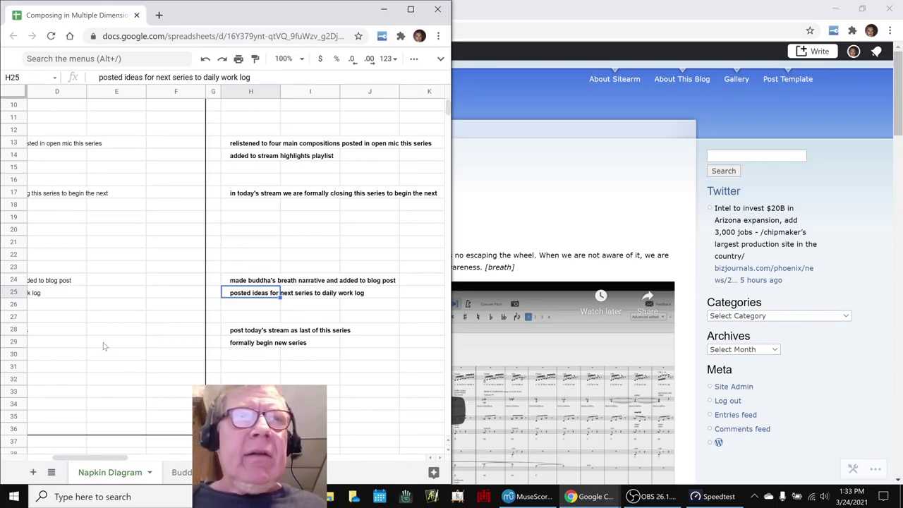
Read through the Acknowledgements names, scroll back to the top, and bring OBS forward.
click(103, 346)
key(Left)
key(Left)
key(Left)
key(Left)
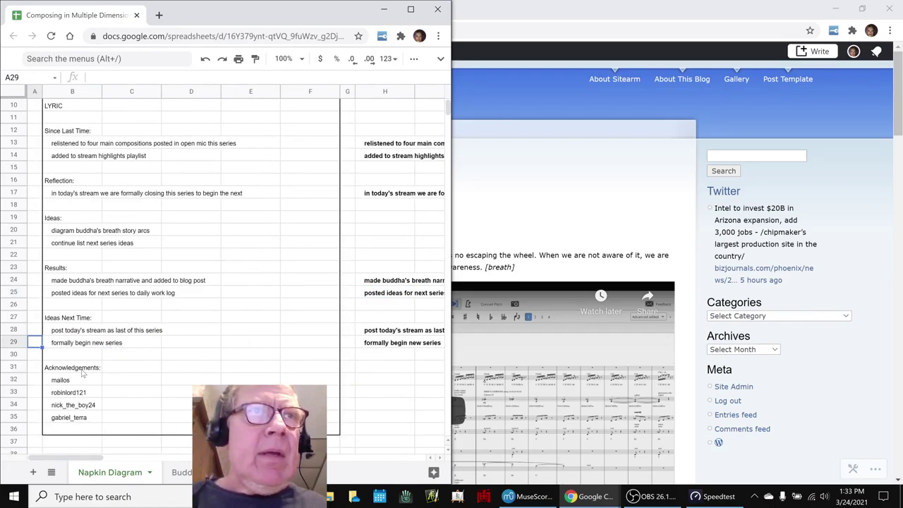
click(80, 382)
scroll(80, 381, down, 2)
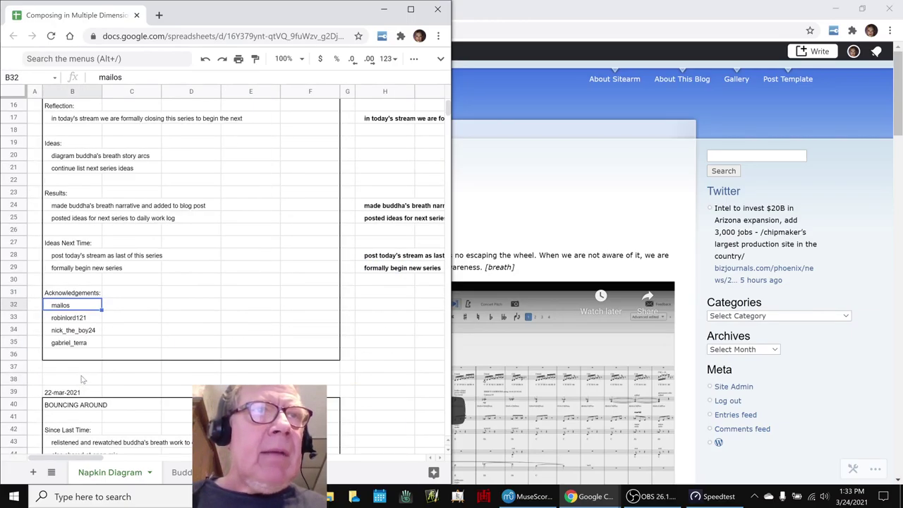
click(78, 319)
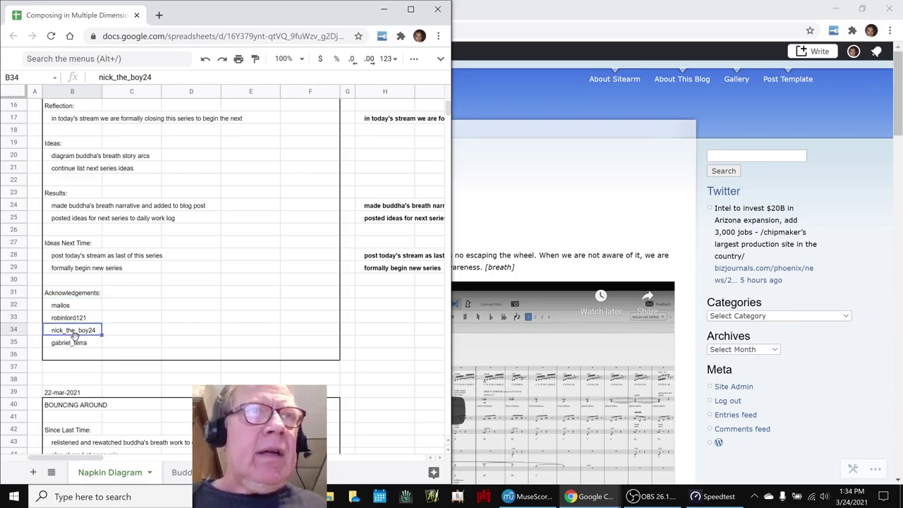
click(77, 344)
scroll(197, 343, up, 4)
scroll(197, 343, up, 1)
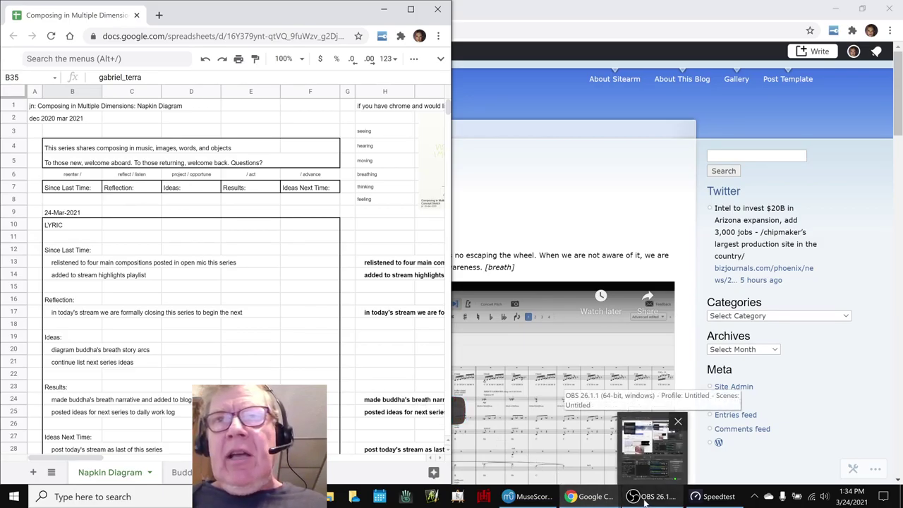
mouse_move(650, 497)
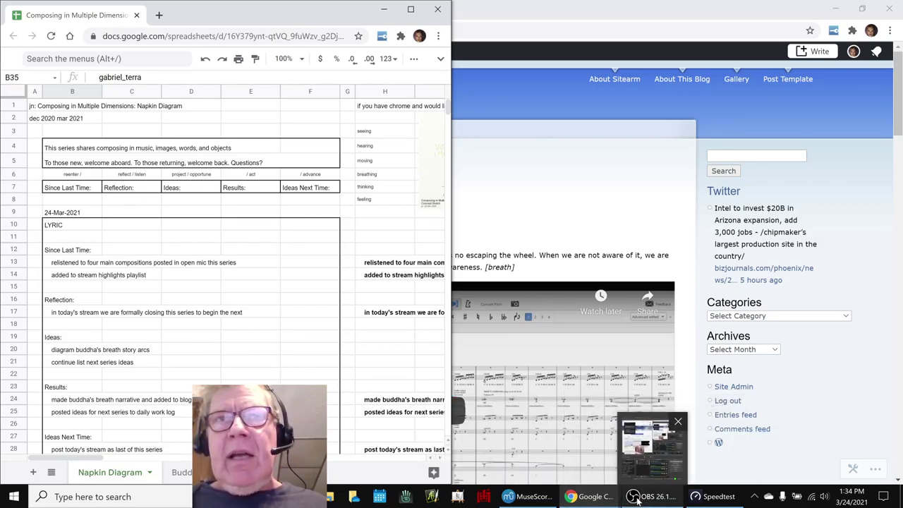
click(636, 500)
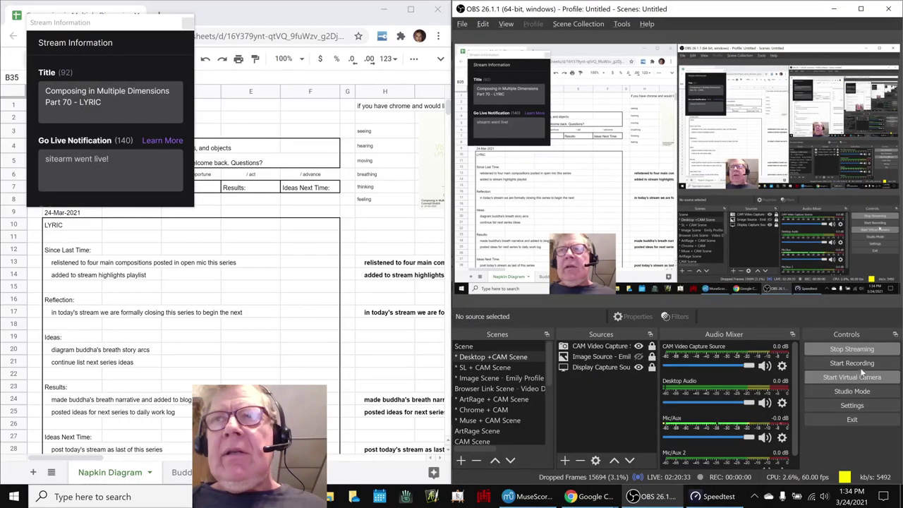